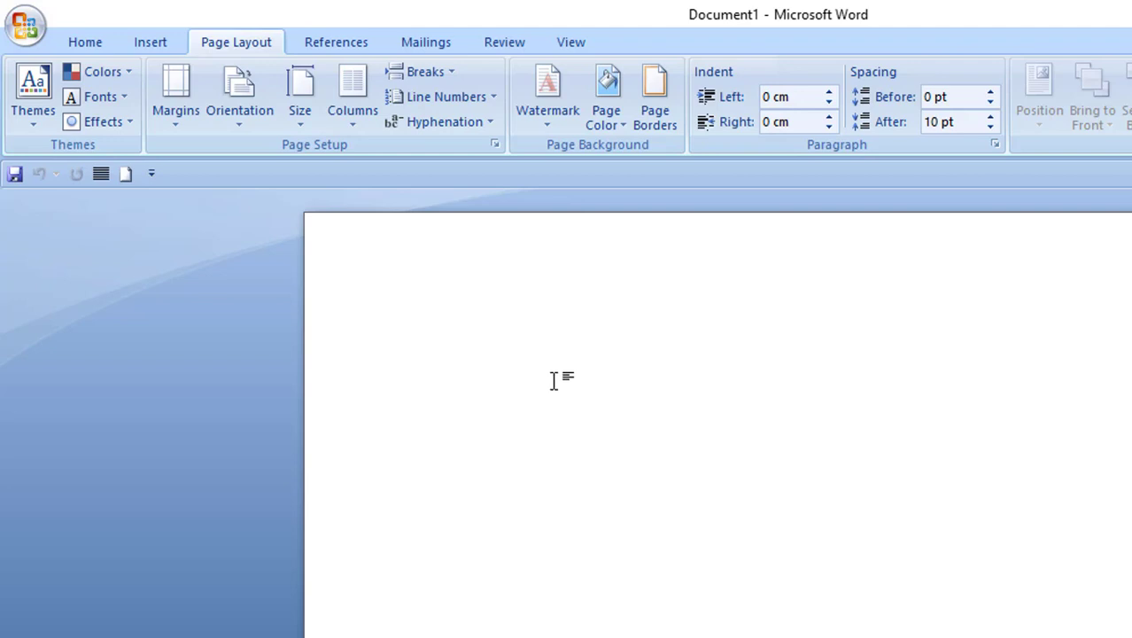
# Generate three paragraphs of sample text in the blank document with =rand().
pyautogui.write('=rand')
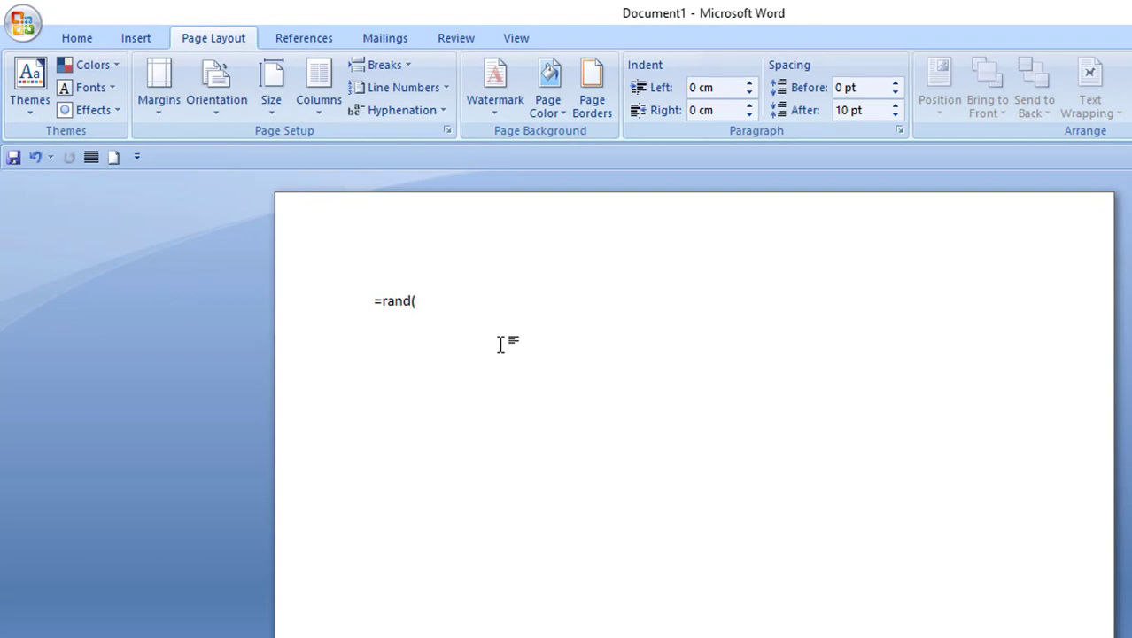
pyautogui.write('()')
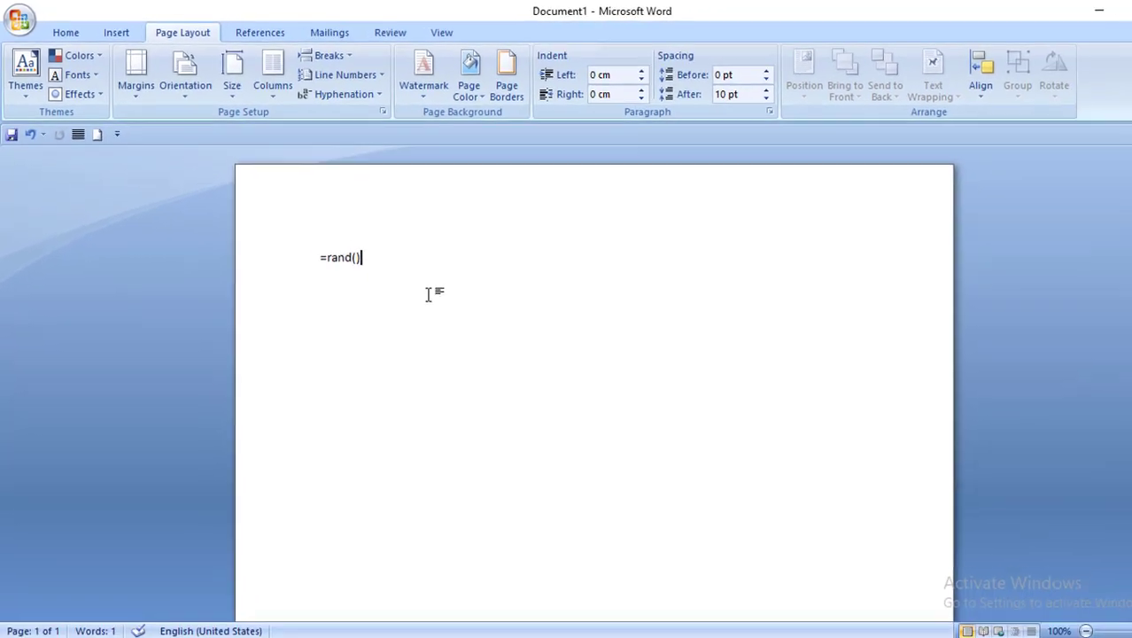
pyautogui.press('Return')
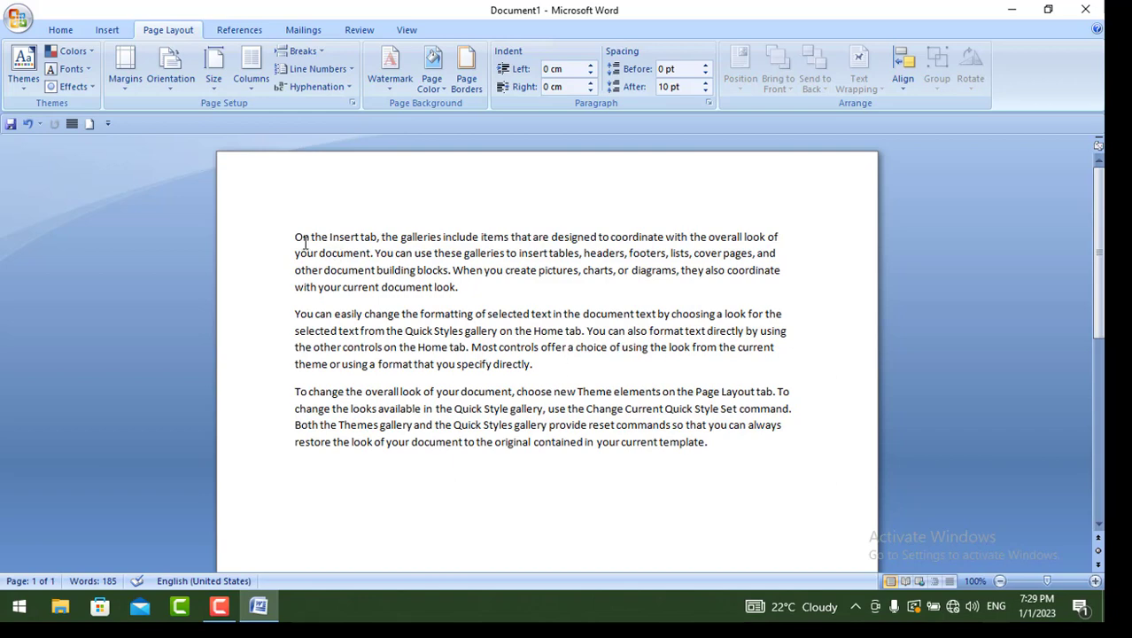
# Copy all three sample paragraphs and paste the copy directly below them.
pyautogui.moveTo(294, 237); pyautogui.dragTo(777, 449)
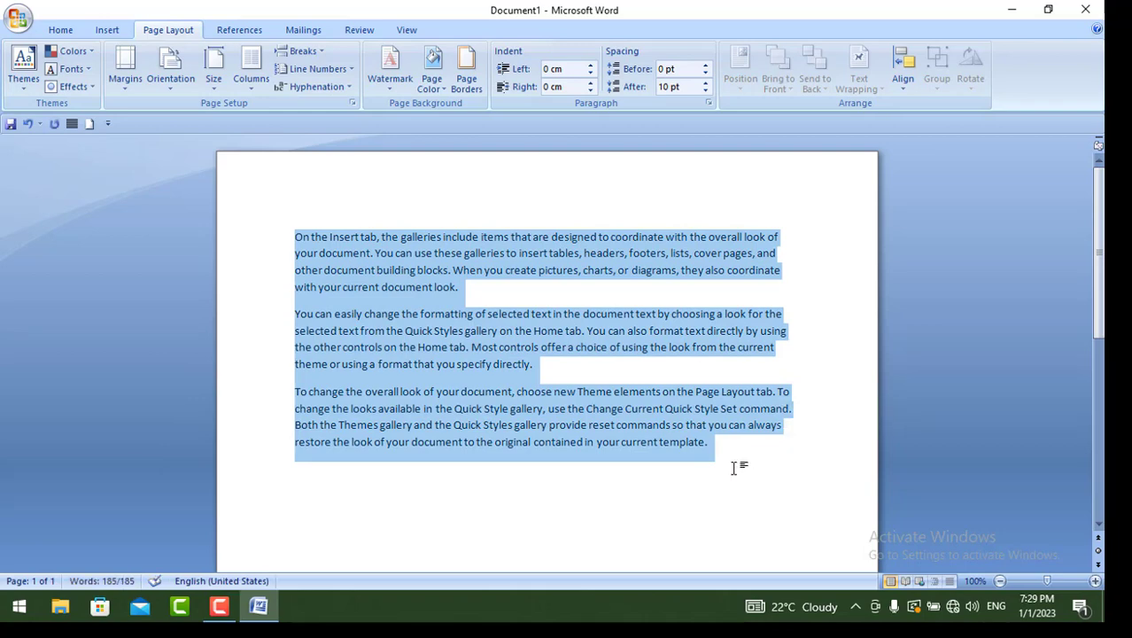
pyautogui.rightClick(411, 351)
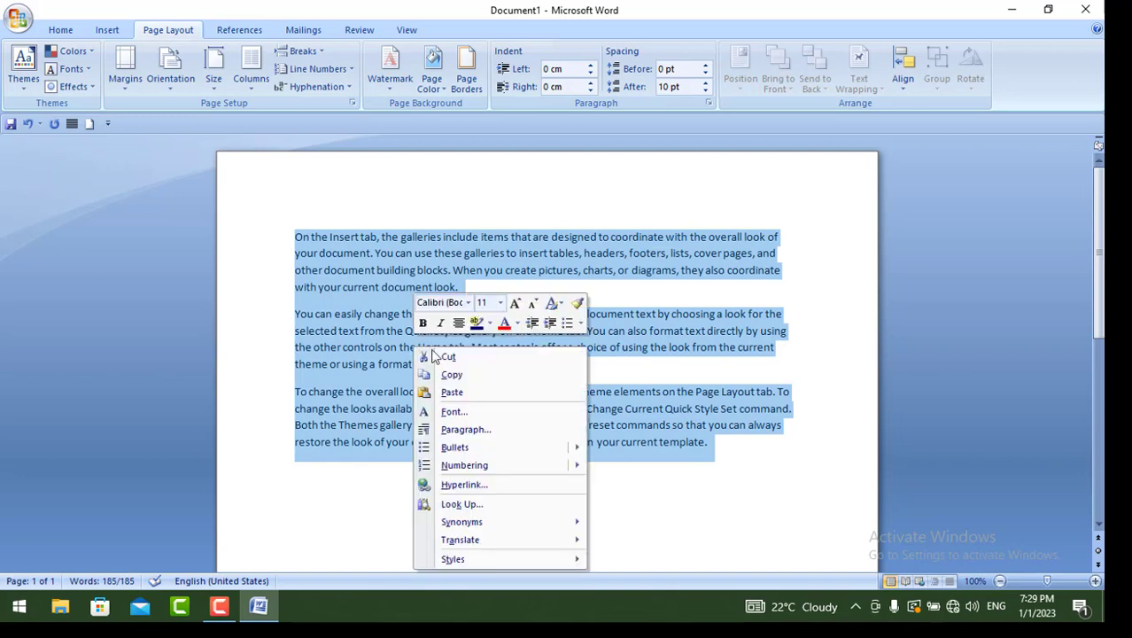
pyautogui.click(461, 376)
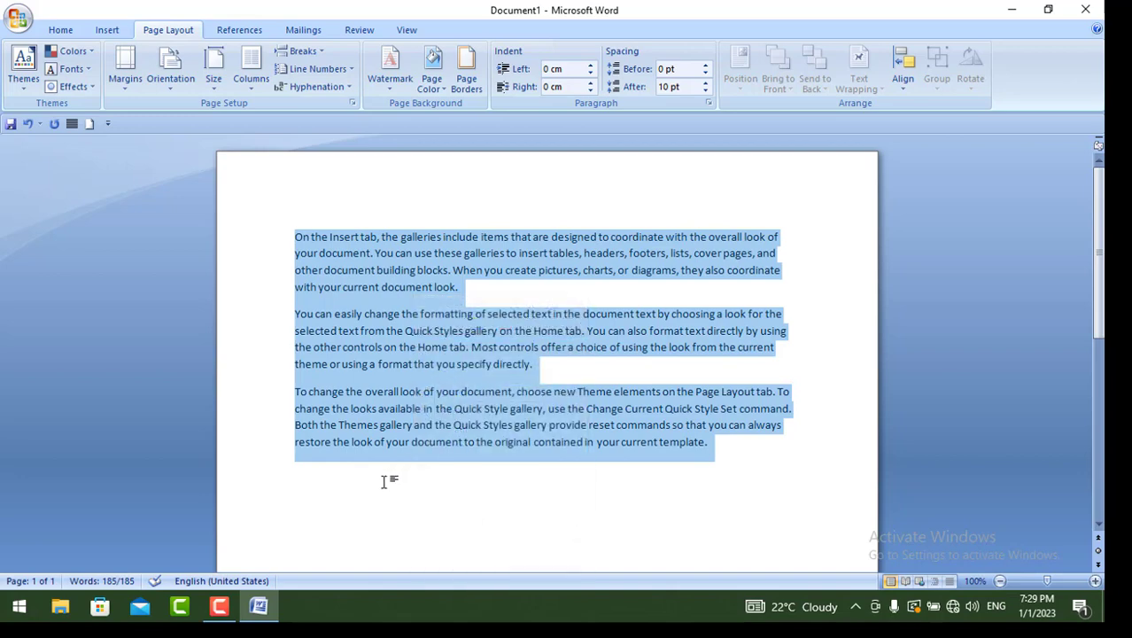
pyautogui.click(386, 479)
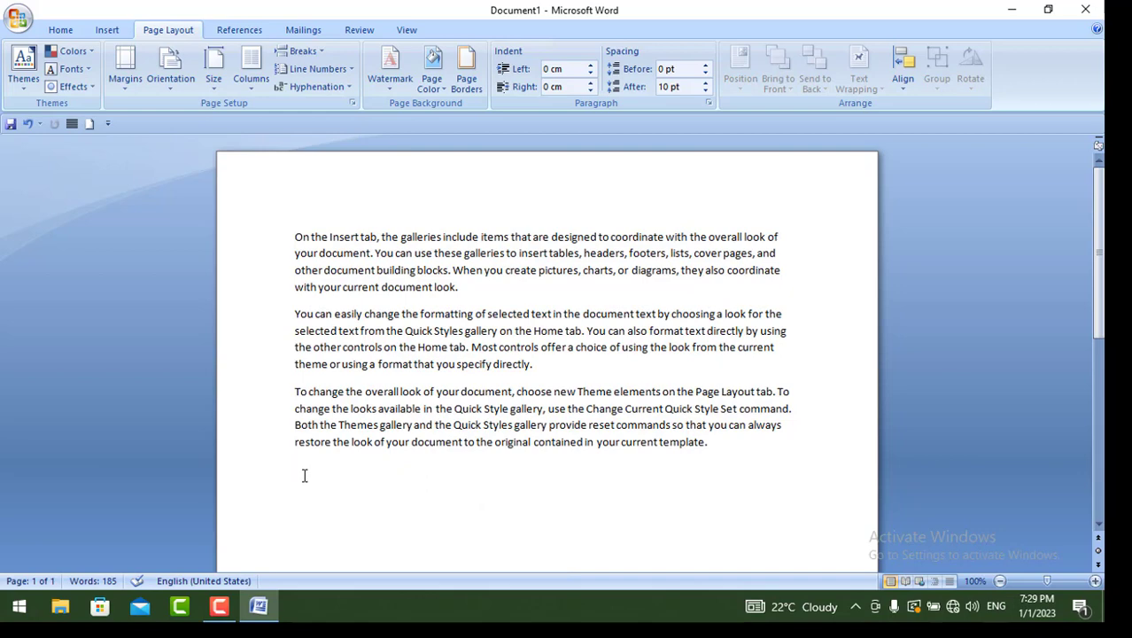
pyautogui.rightClick(303, 476)
pyautogui.click(365, 298)
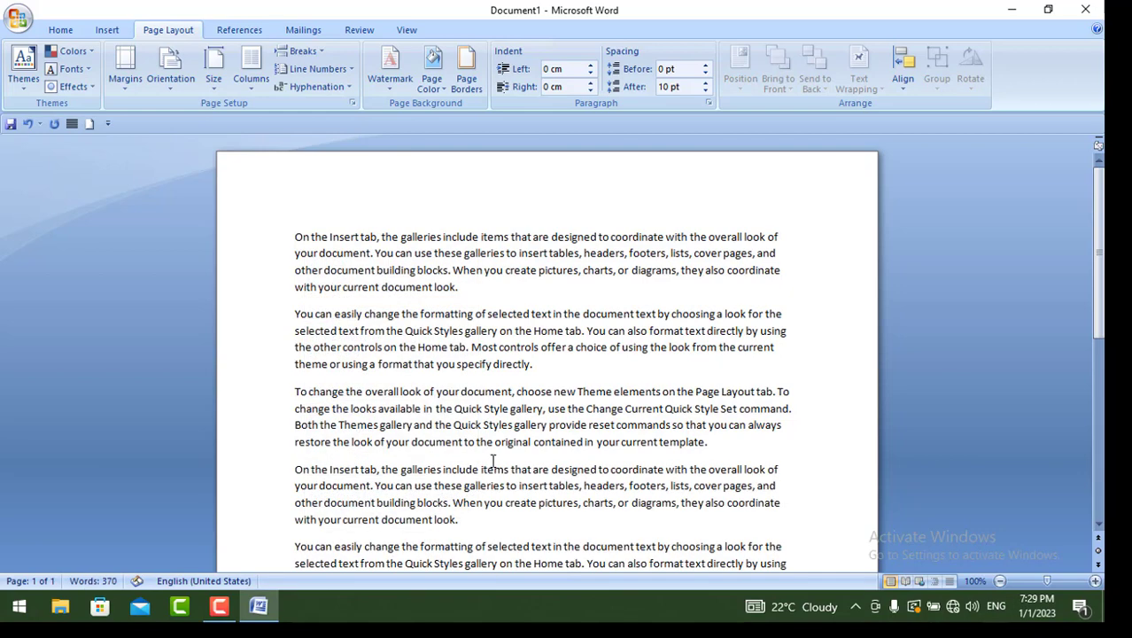
# Paste the copied paragraphs once more at the end of the document.
pyautogui.scroll(-8, 489, 465)
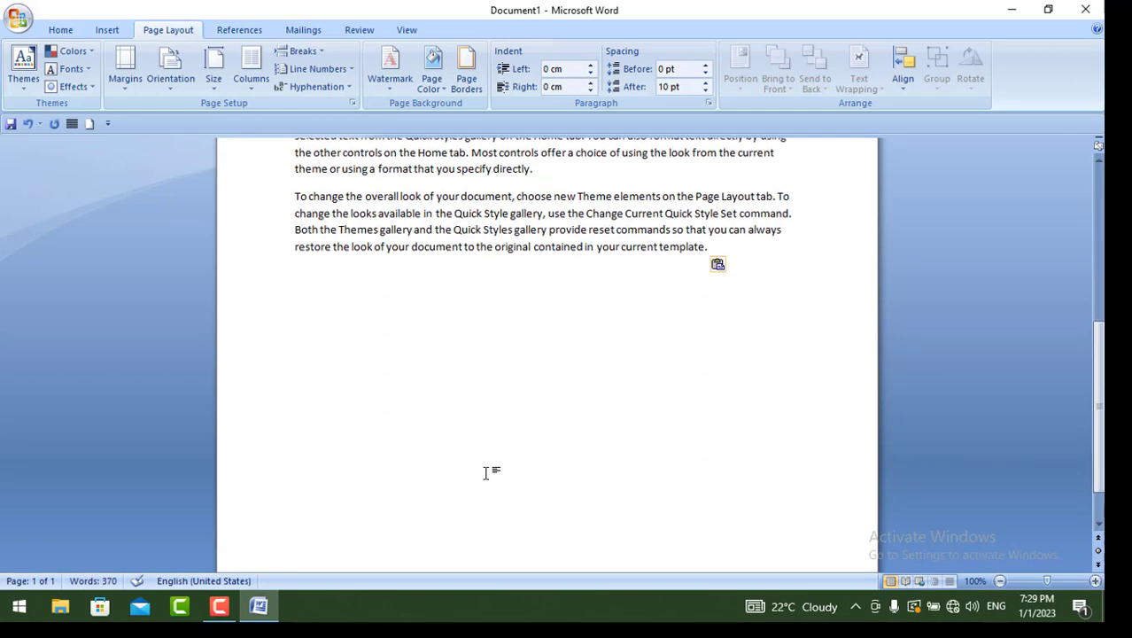
pyautogui.scroll(-1, 487, 471)
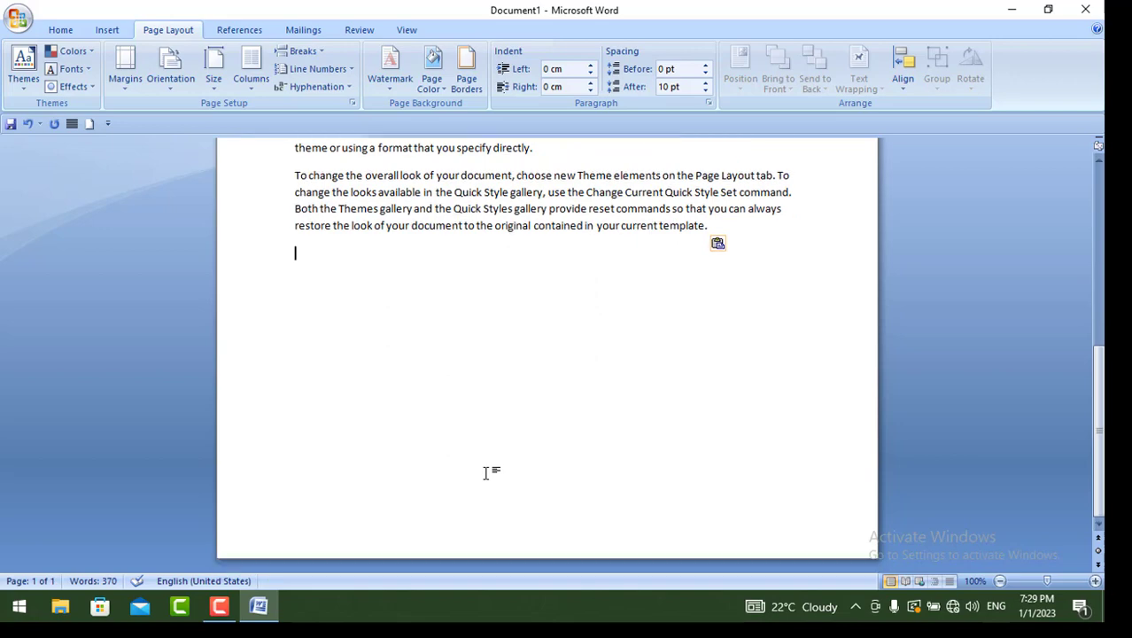
pyautogui.rightClick(305, 257)
pyautogui.click(349, 301)
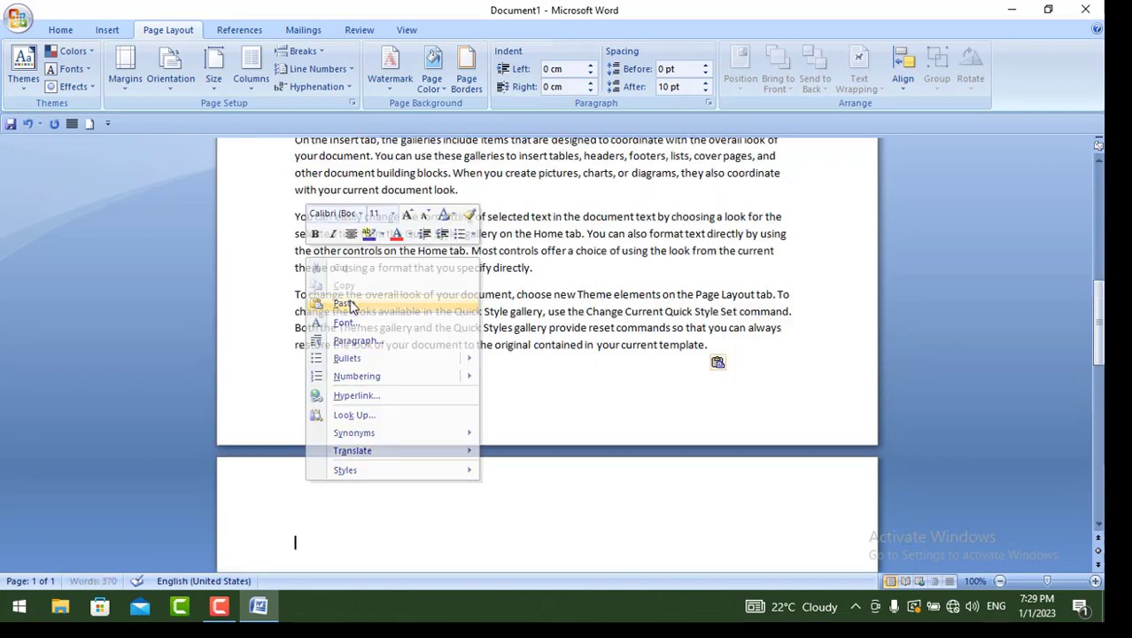
pyautogui.scroll(-6, 451, 400)
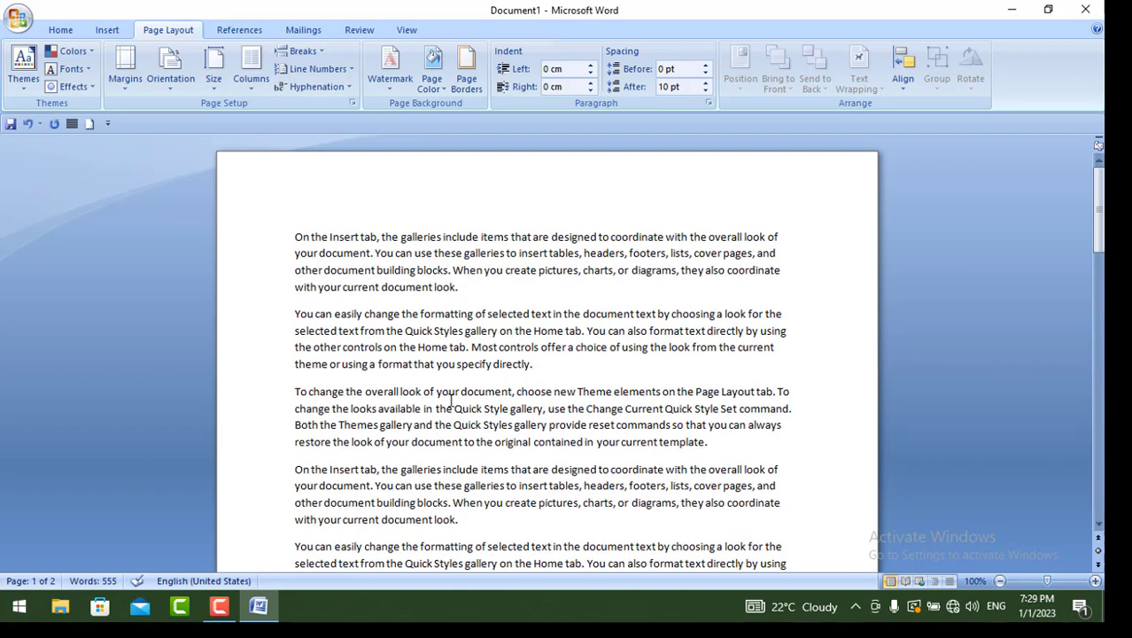
# Apply the built-in Paper theme to the document and look through the available theme color sets.
pyautogui.click(23, 93)
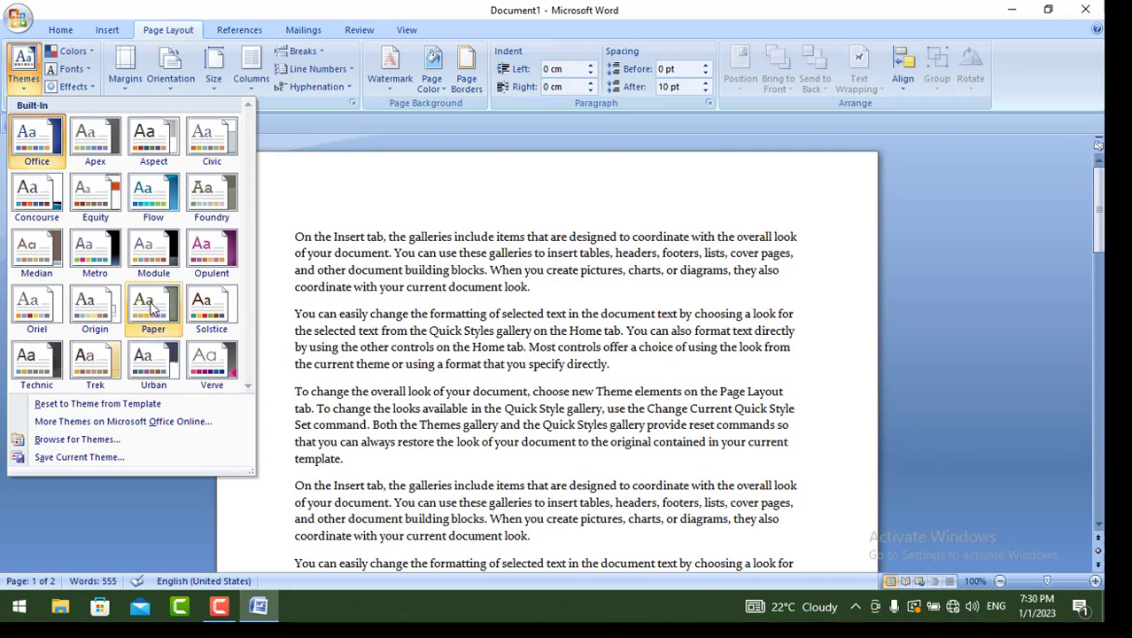
pyautogui.click(152, 306)
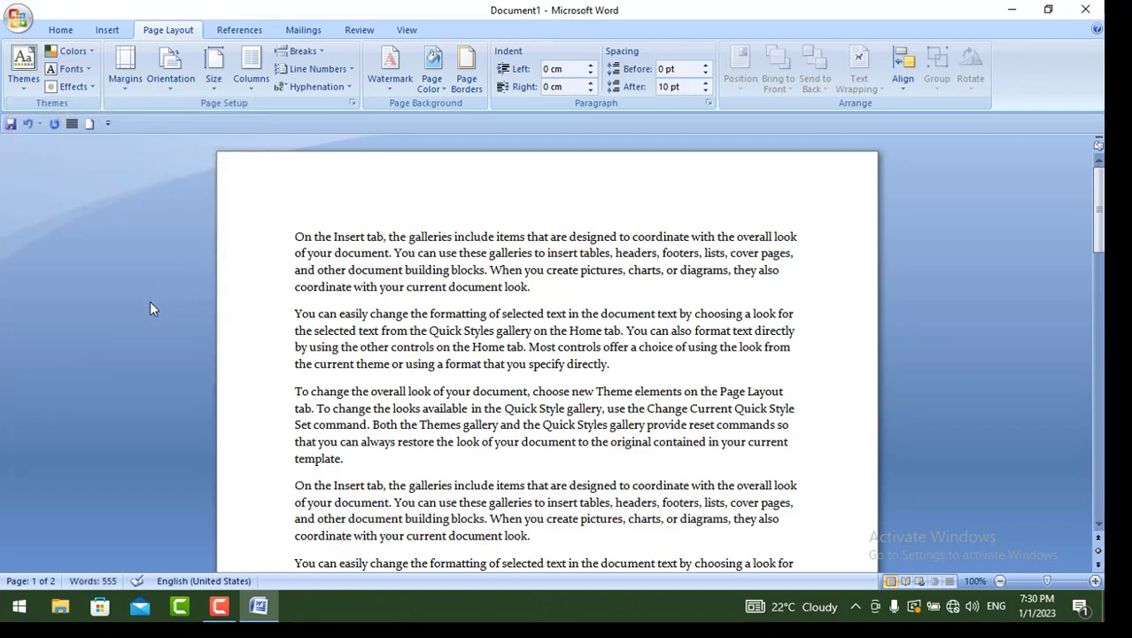
pyautogui.click(23, 67)
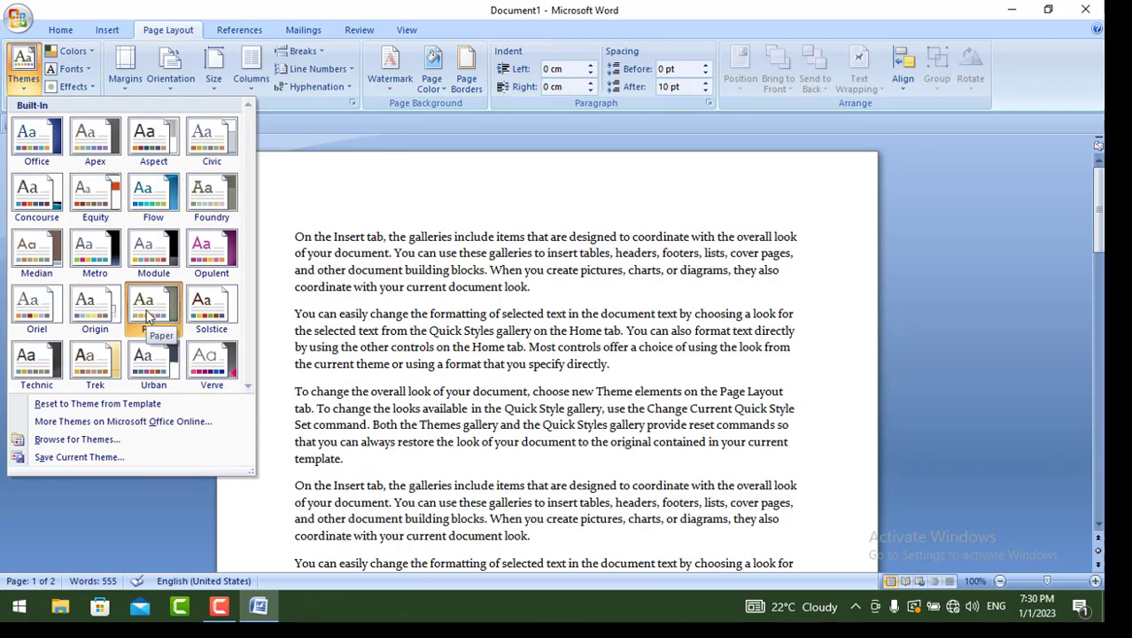
pyautogui.click(289, 273)
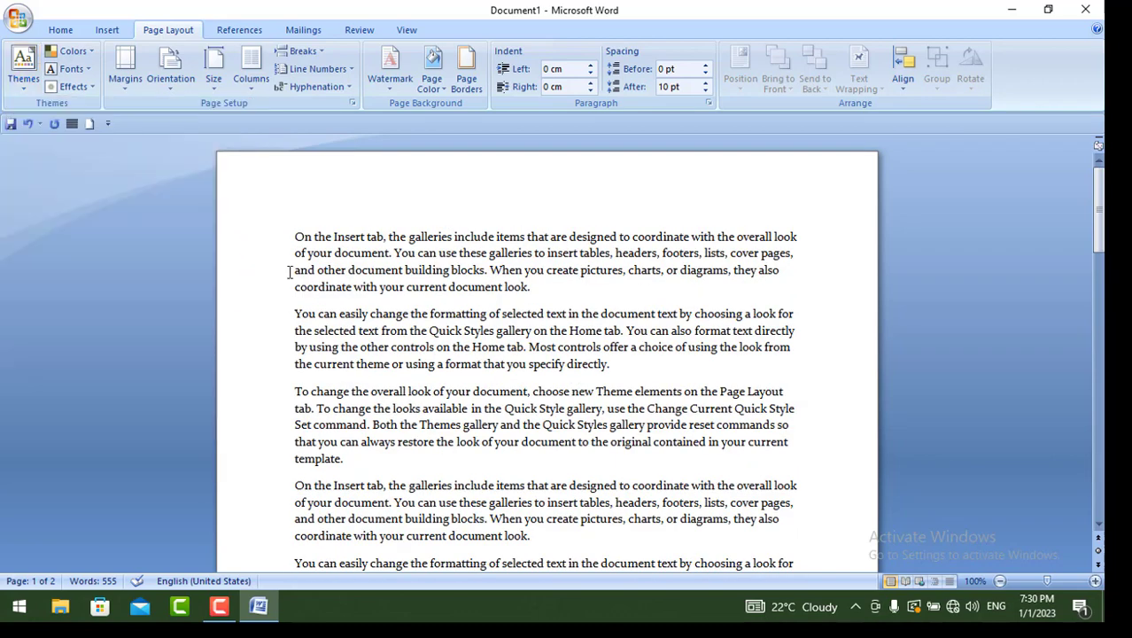
pyautogui.click(84, 58)
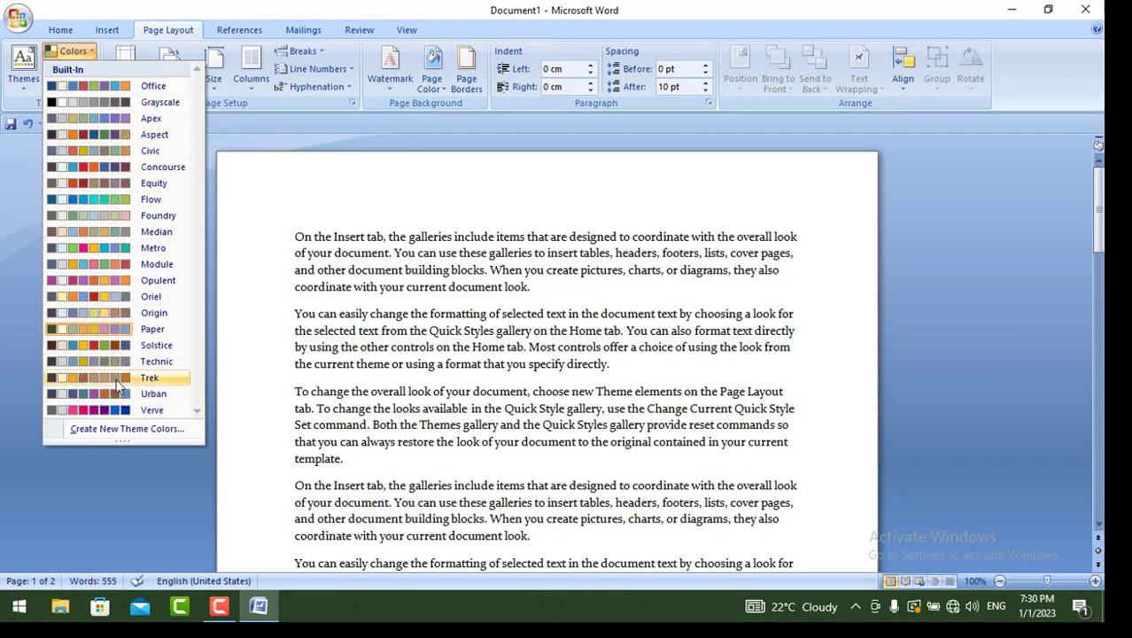
pyautogui.click(248, 293)
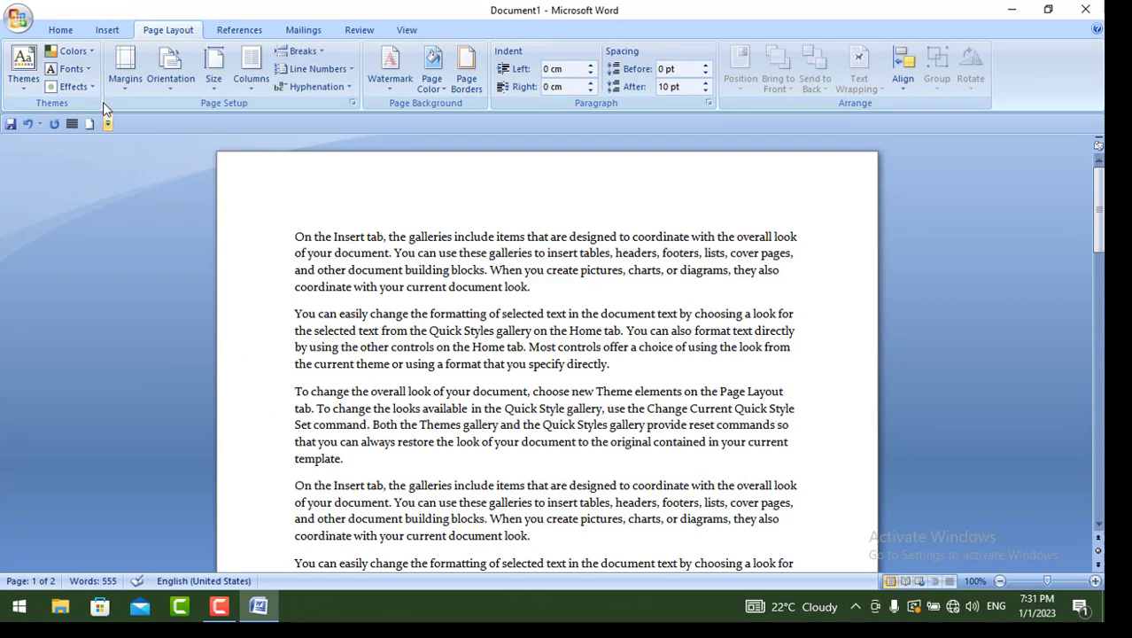
# Browse the theme font sets and apply the Aspect fonts (Verdana) to the document.
pyautogui.click(84, 70)
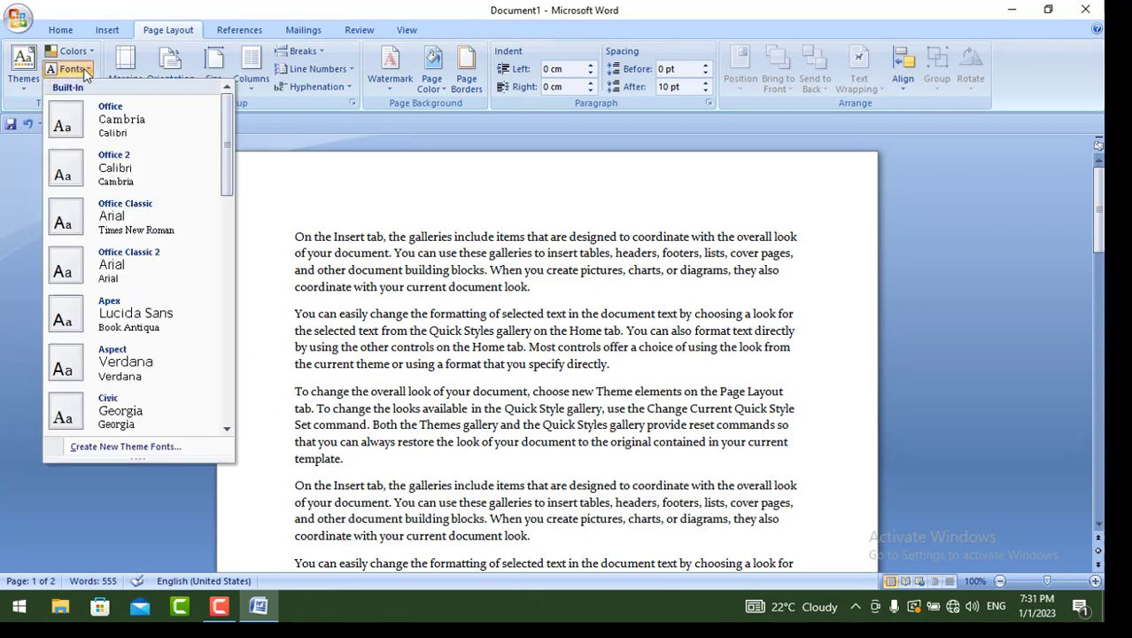
pyautogui.moveTo(227, 124)
pyautogui.mouseDown()
pyautogui.moveTo(229, 350)
pyautogui.moveTo(235, 107)
pyautogui.mouseUp()
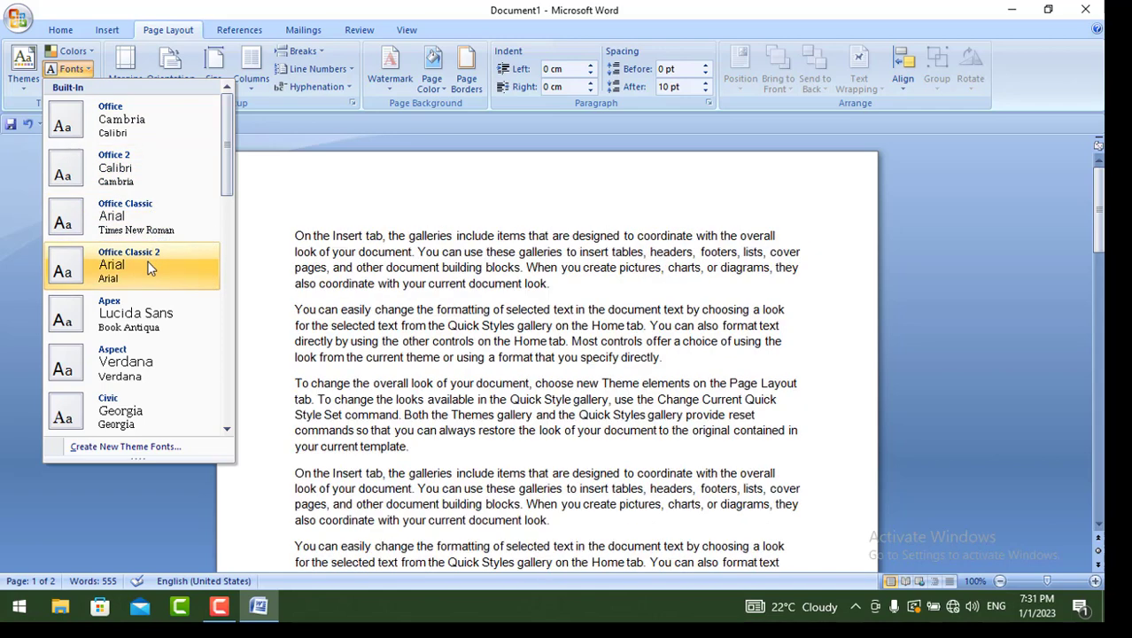
pyautogui.moveTo(228, 186)
pyautogui.mouseDown()
pyautogui.moveTo(231, 424)
pyautogui.moveTo(248, 242)
pyautogui.moveTo(237, 177)
pyautogui.mouseUp()
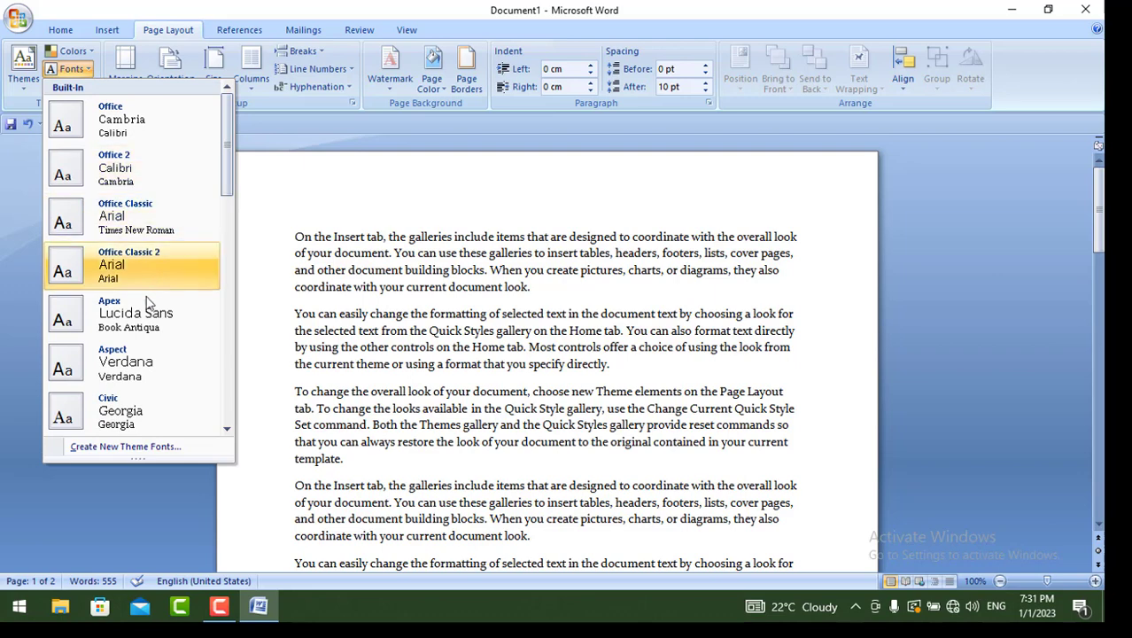
pyautogui.click(123, 376)
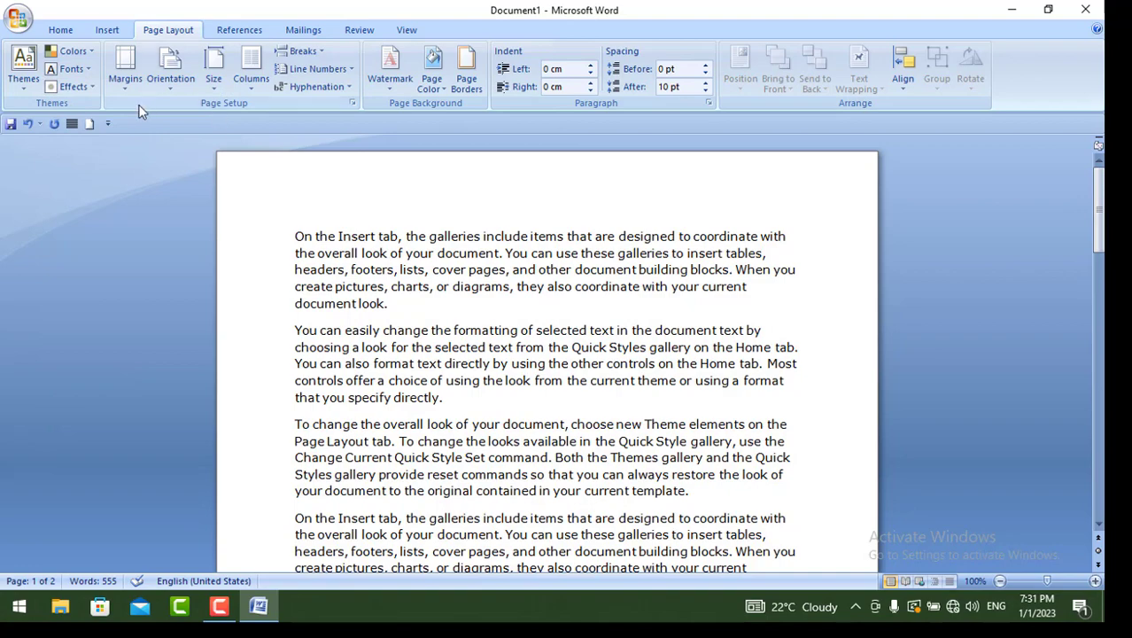
pyautogui.click(91, 74)
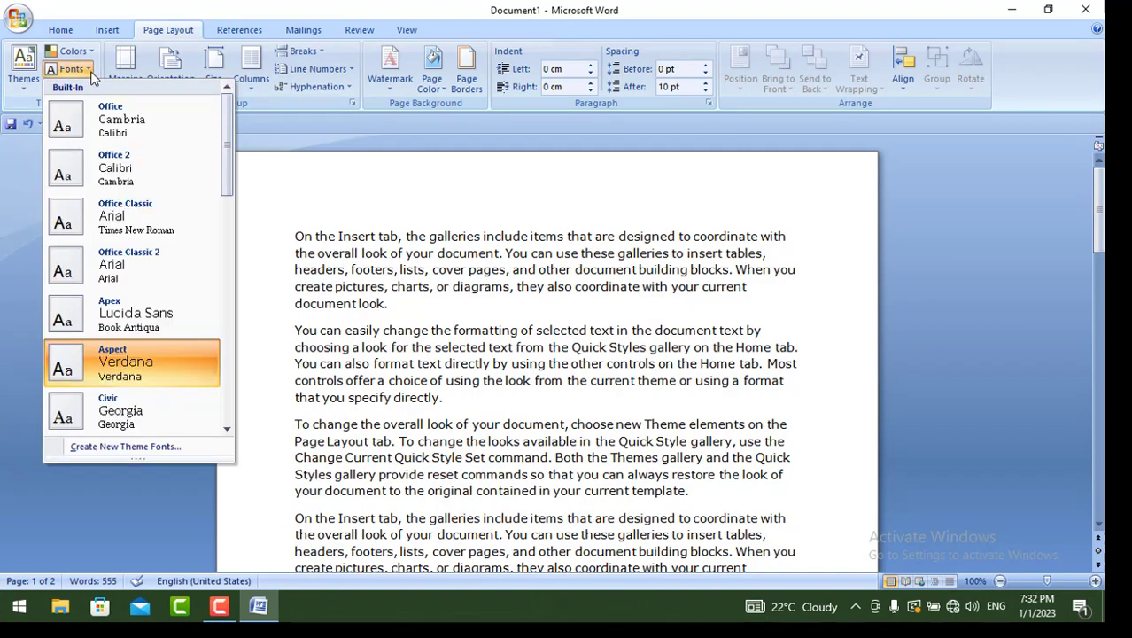
pyautogui.click(270, 326)
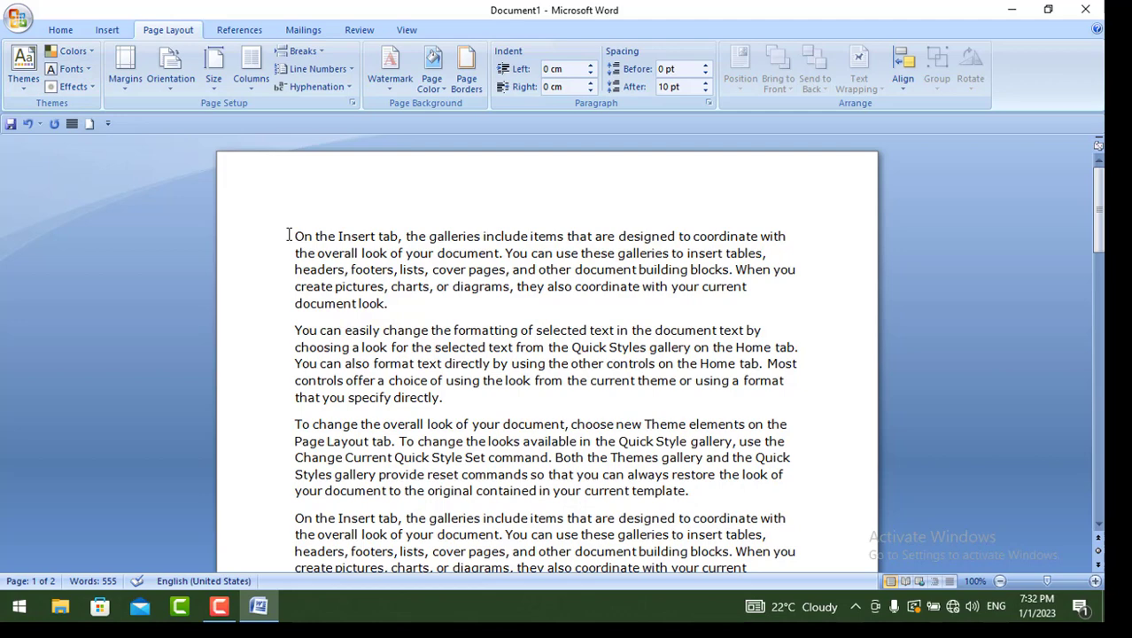
# Insert the built-in Tiles cover page at the start of the document.
pyautogui.click(108, 31)
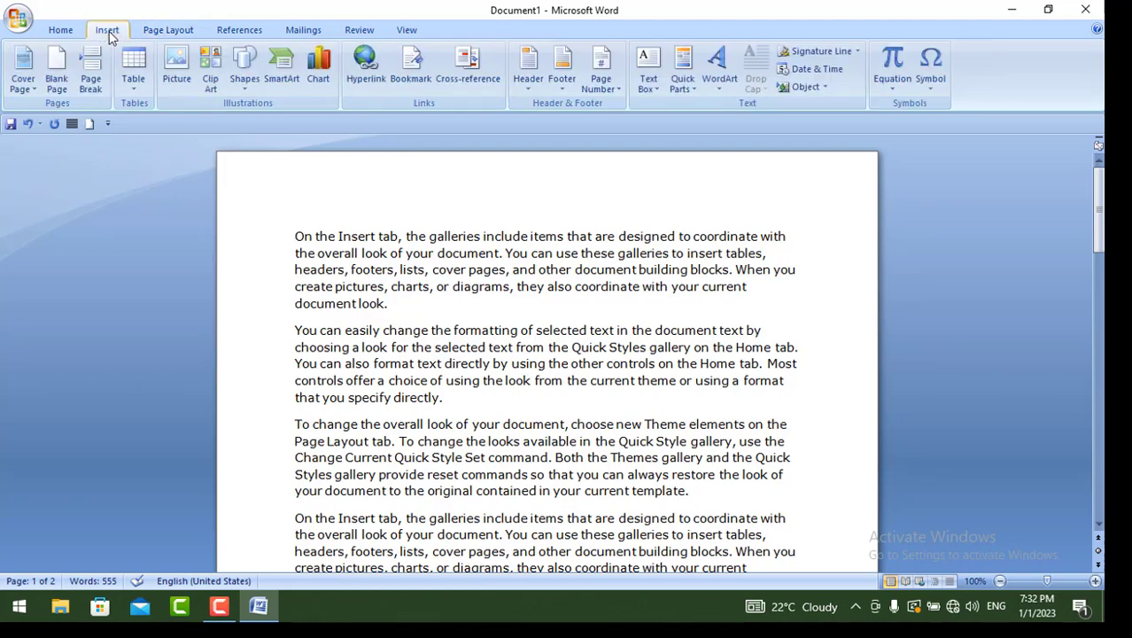
pyautogui.click(19, 89)
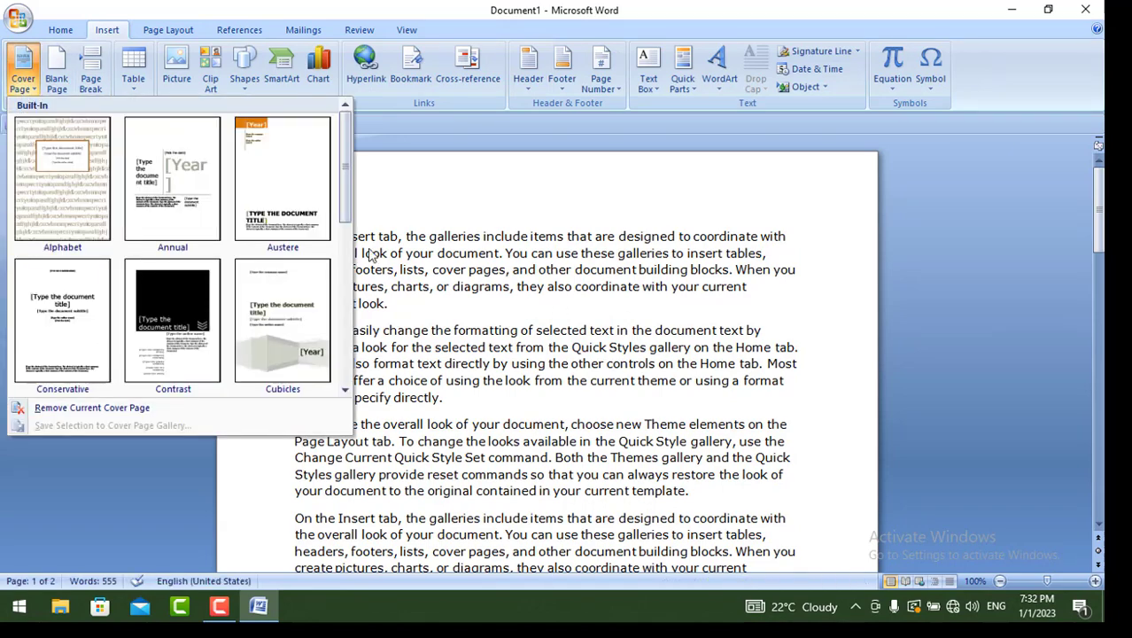
pyautogui.moveTo(346, 204); pyautogui.dragTo(351, 382)
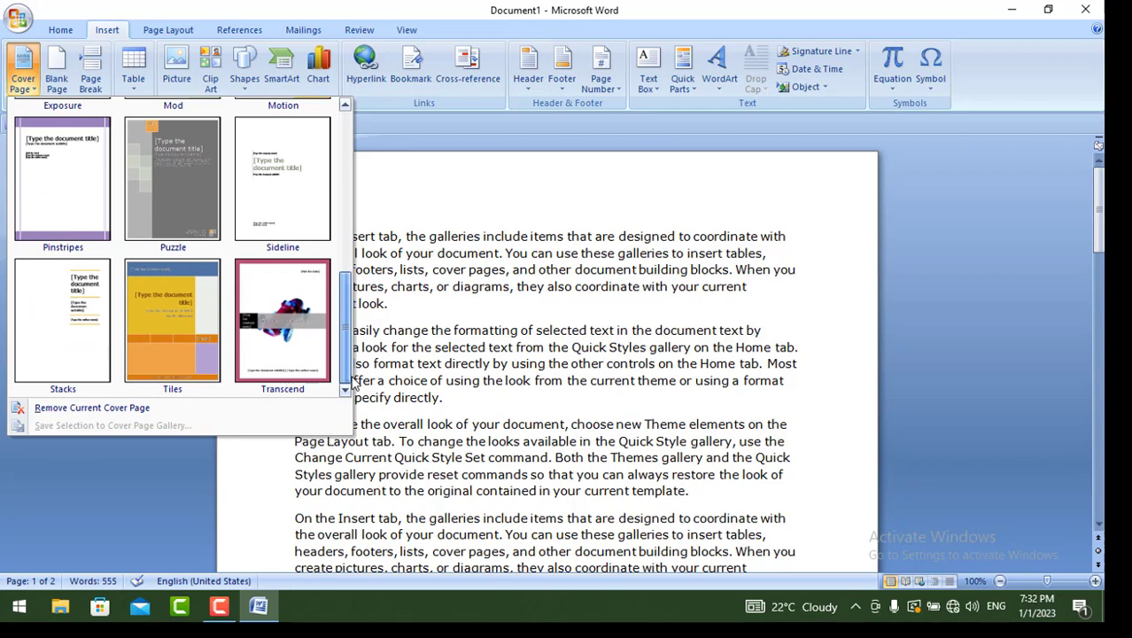
pyautogui.click(172, 327)
# Apply the Foundry theme colors to the document with its cover page, and replace them with the Metro colors.
pyautogui.hotkey('alt', 'p')
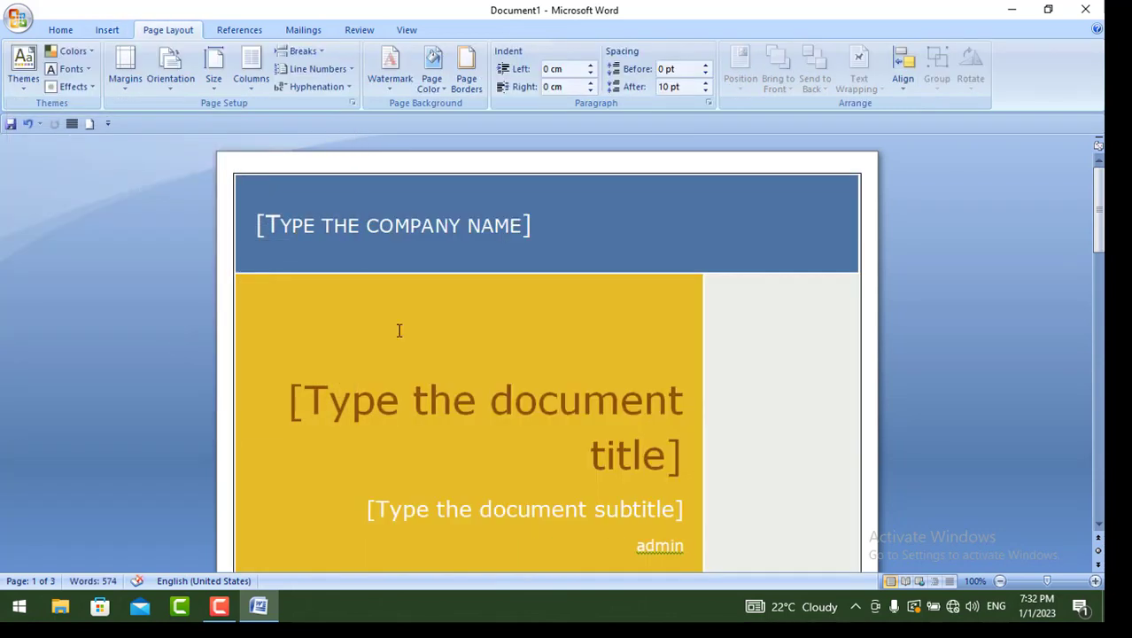
pyautogui.click(87, 54)
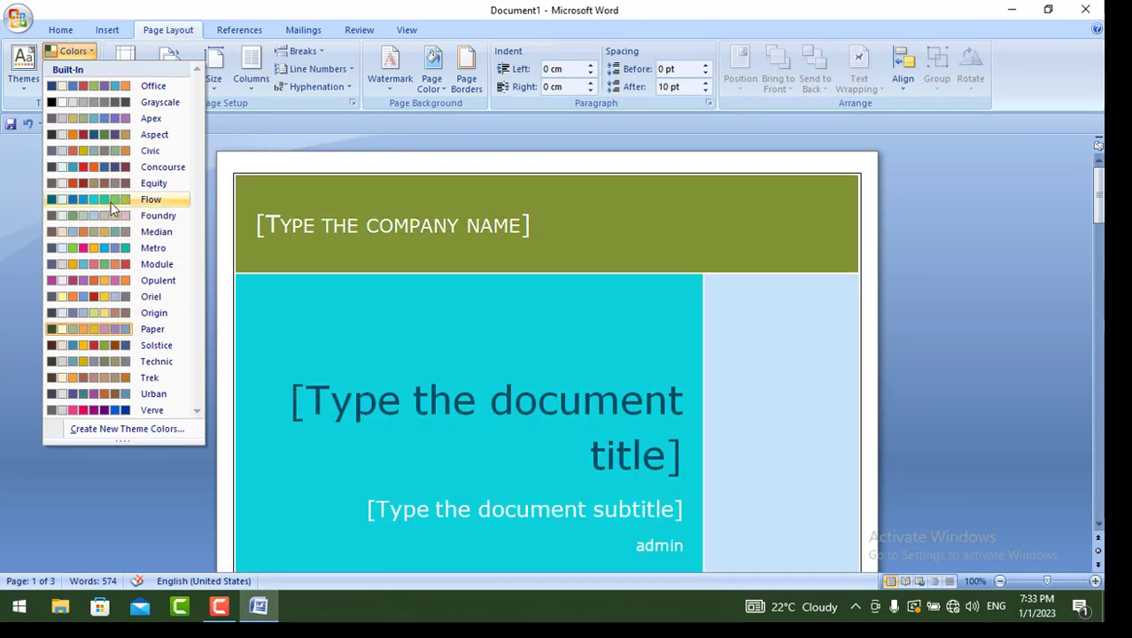
pyautogui.click(118, 219)
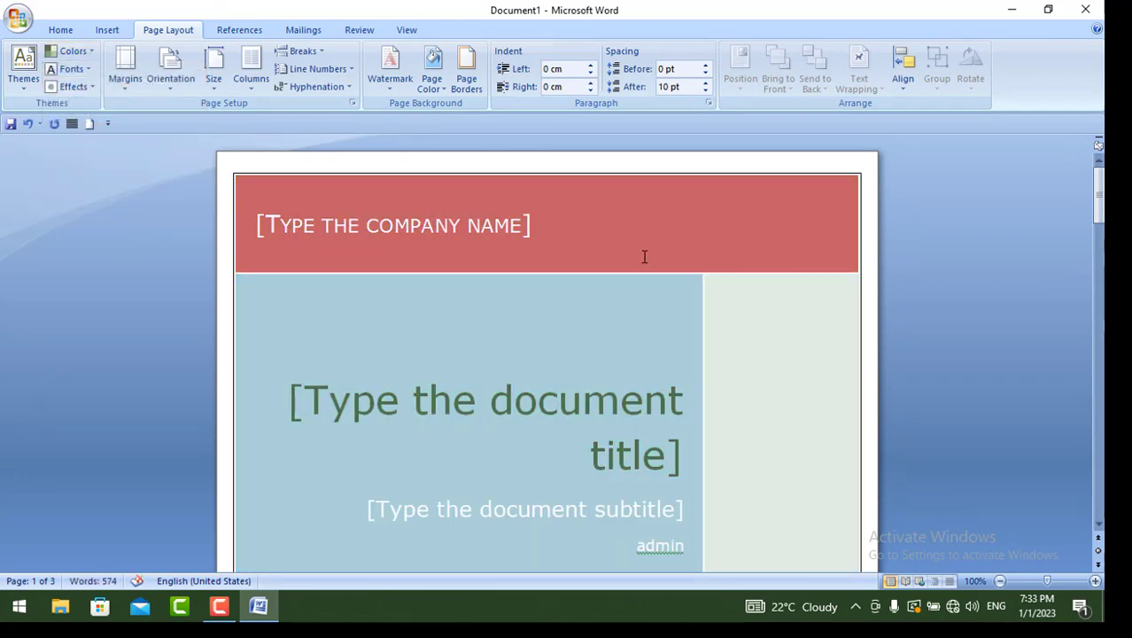
pyautogui.click(85, 53)
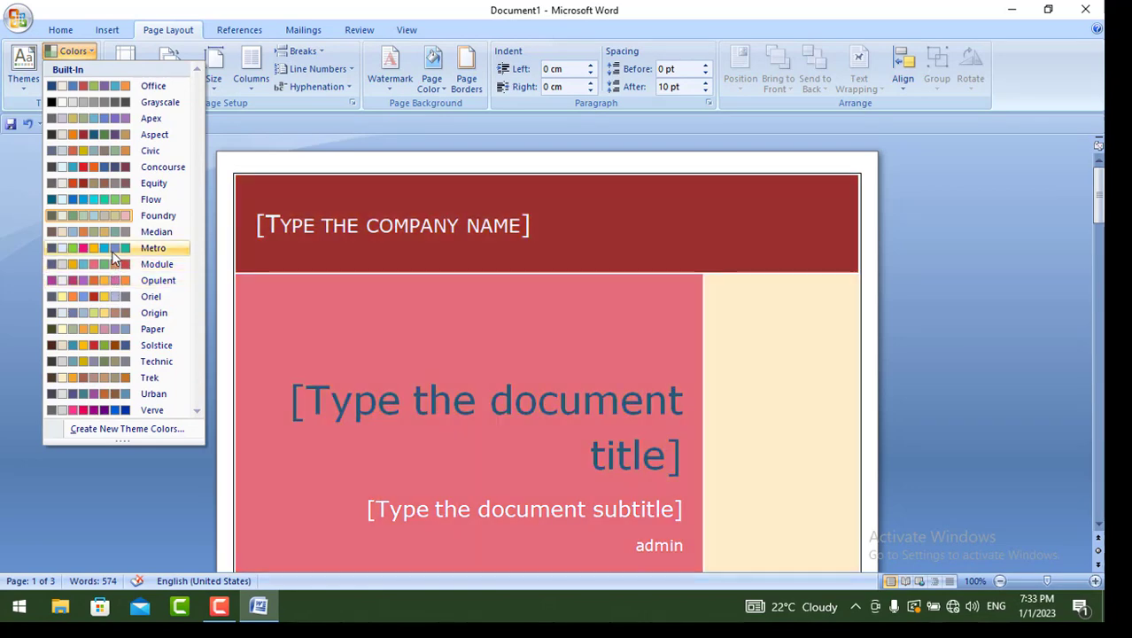
pyautogui.click(112, 249)
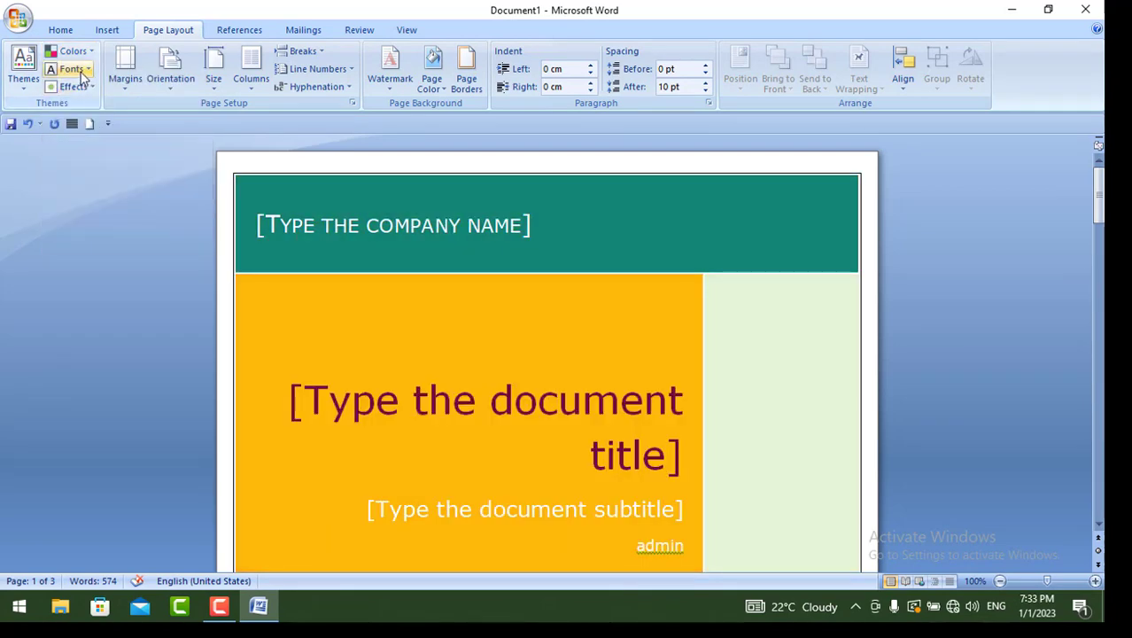